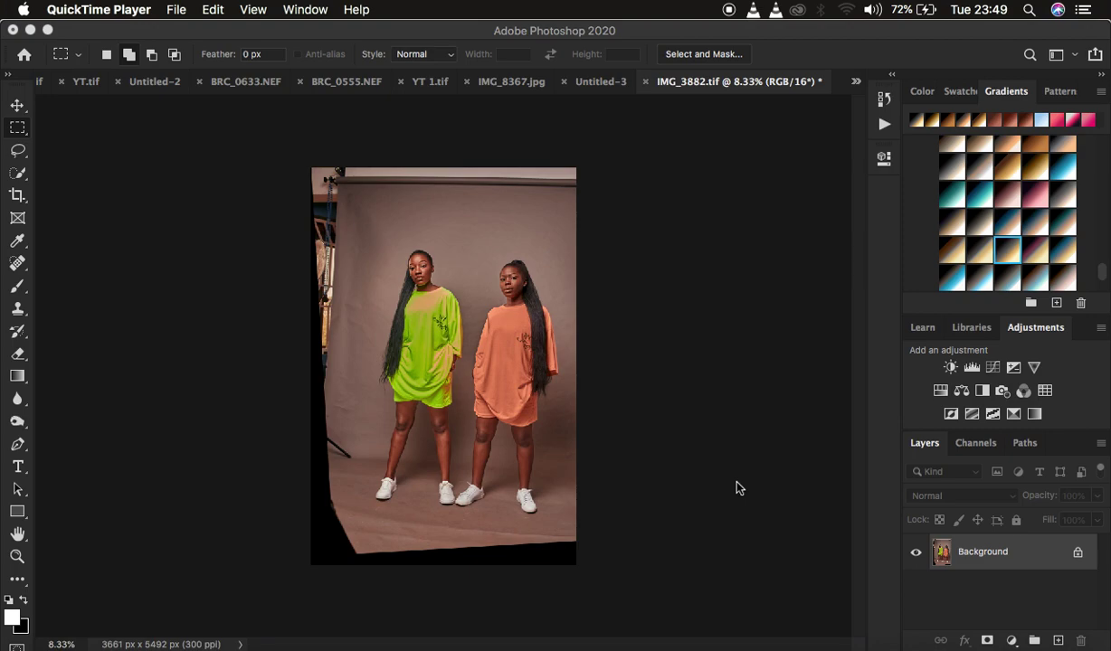
Duplicate the Background into a new Layer 1 and switch to the Rectangular Marquee tool
{"action": "left_click", "coordinate": [783, 515]}
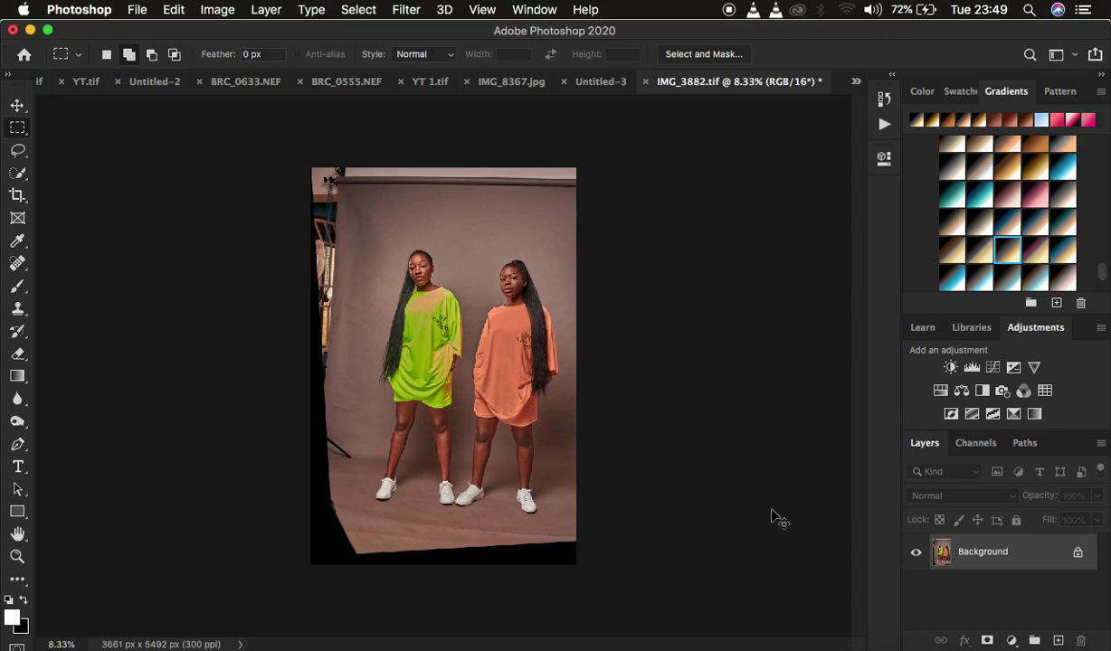
{"action": "key", "text": "super+j"}
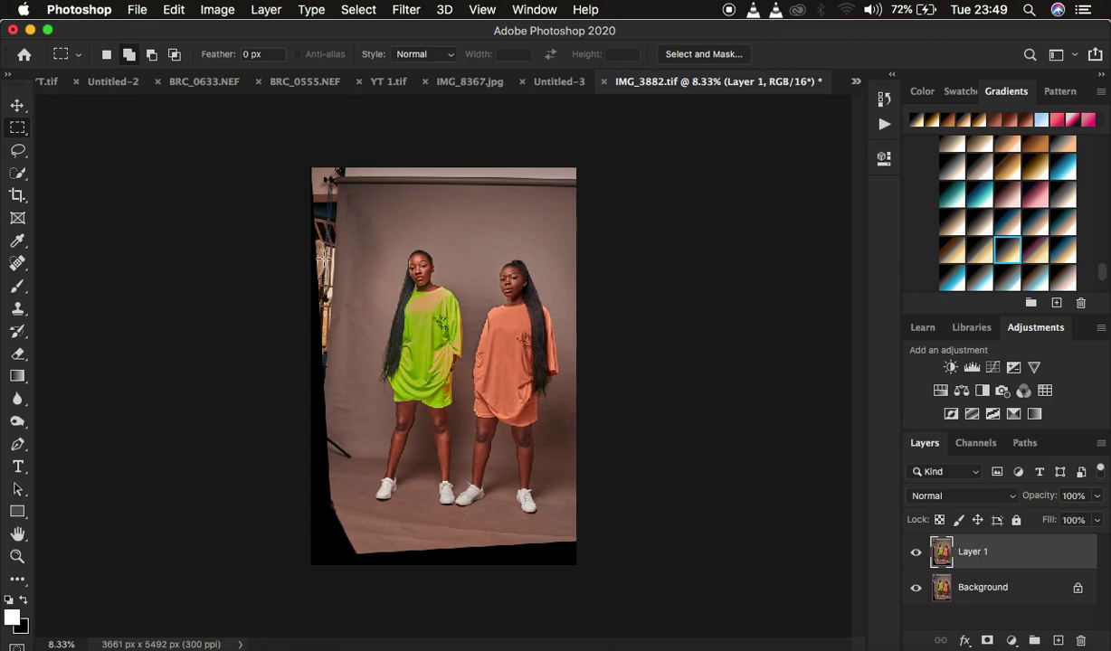
{"action": "left_click", "coordinate": [18, 151]}
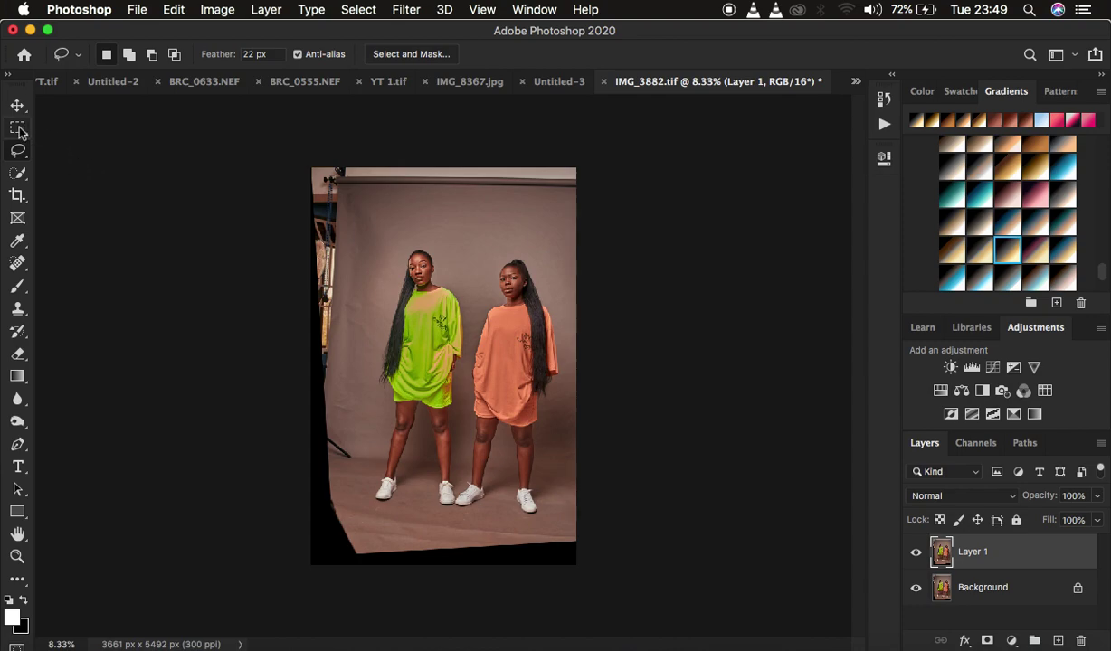
{"action": "left_click", "coordinate": [22, 130]}
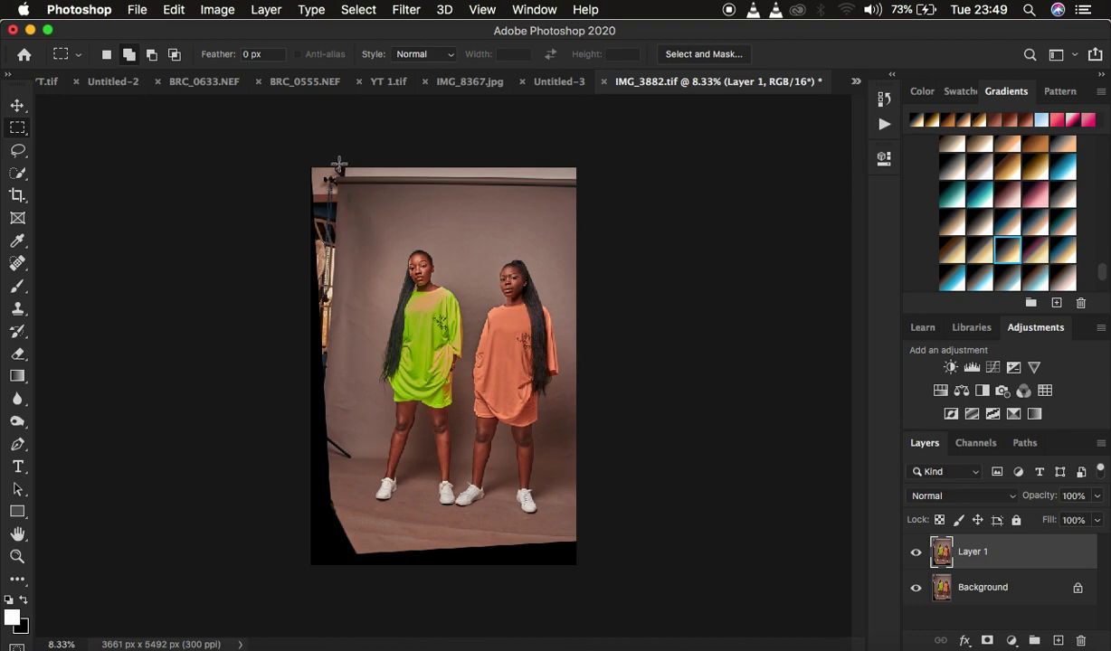
Marquee a tall strip of grey backdrop running down the photo's left side
{"action": "left_click_drag", "start_coordinate": [338, 166], "coordinate": [371, 568]}
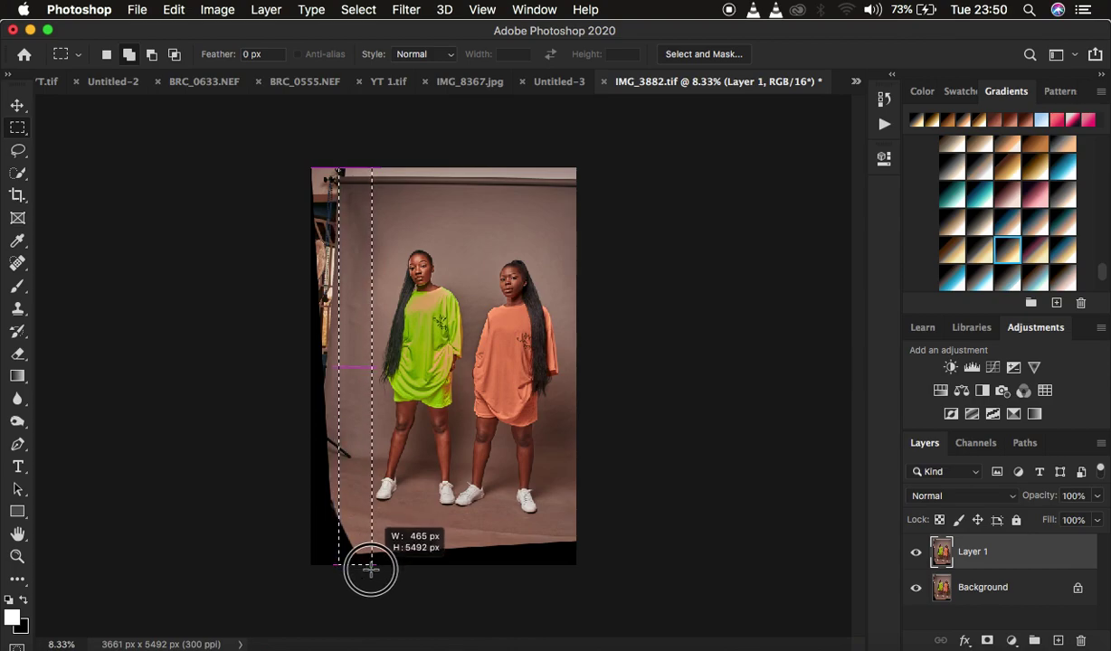
{"action": "left_click_drag", "start_coordinate": [371, 568], "coordinate": [371, 569]}
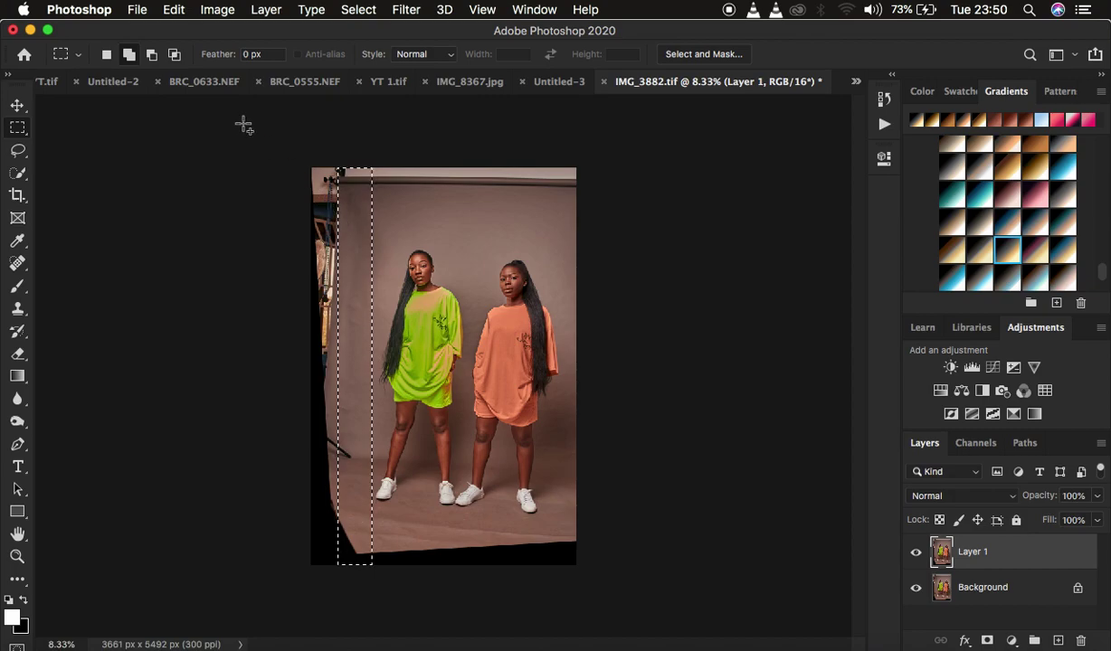
{"action": "left_click", "coordinate": [174, 11]}
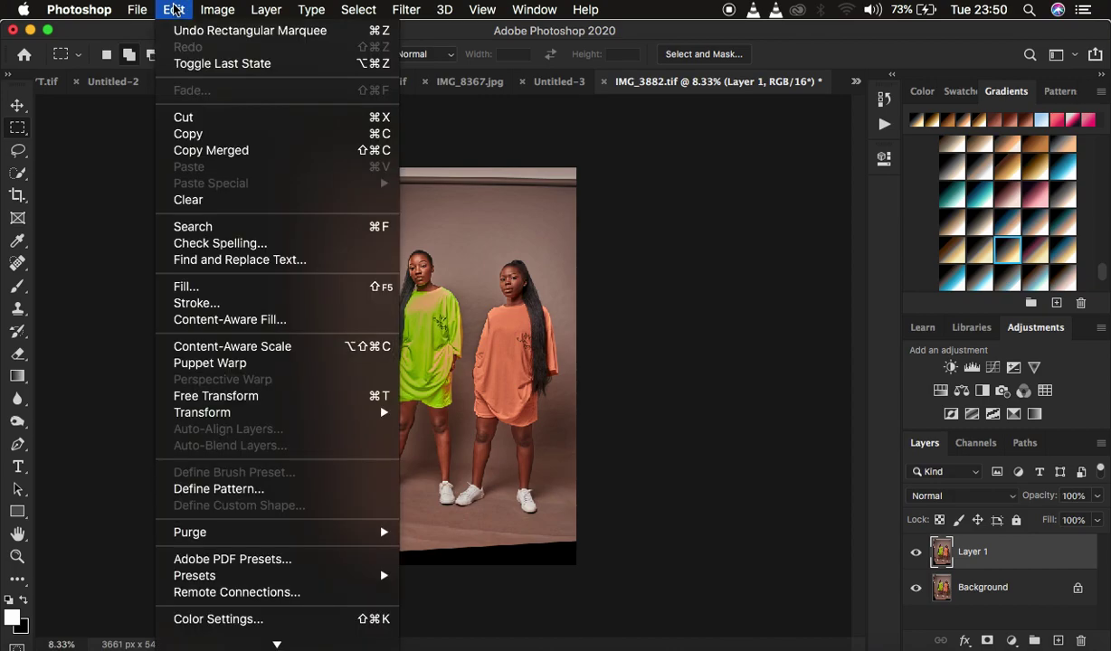
Free Transform the left strip with unlinked proportions, widening it to 181.08% over the black edge
{"action": "left_click", "coordinate": [222, 395]}
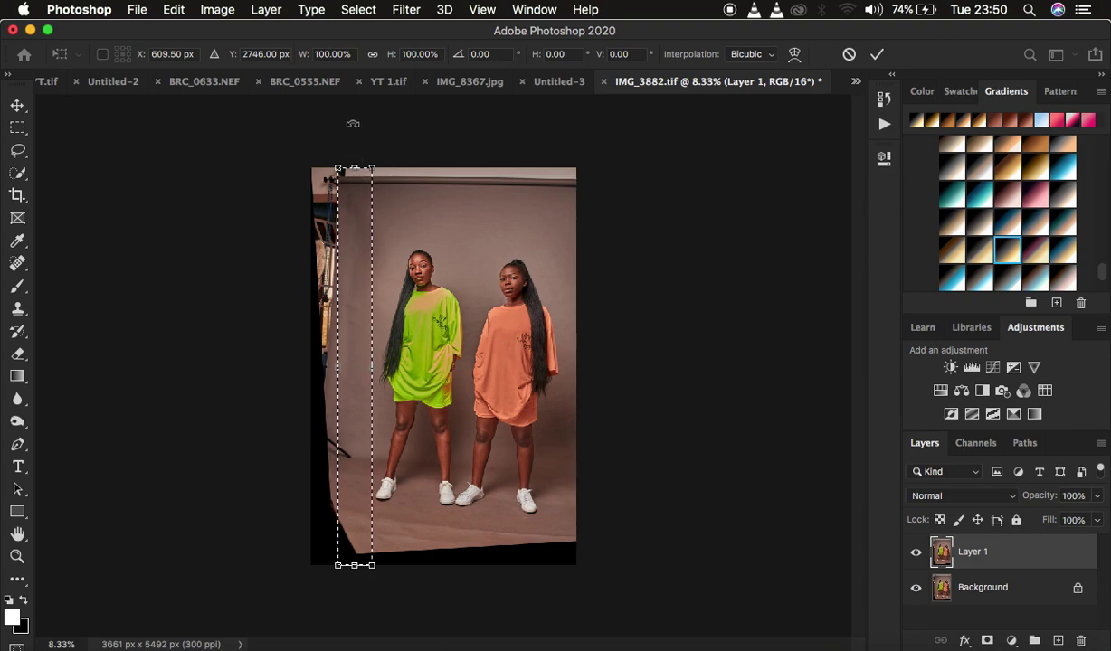
{"action": "left_click", "coordinate": [372, 55]}
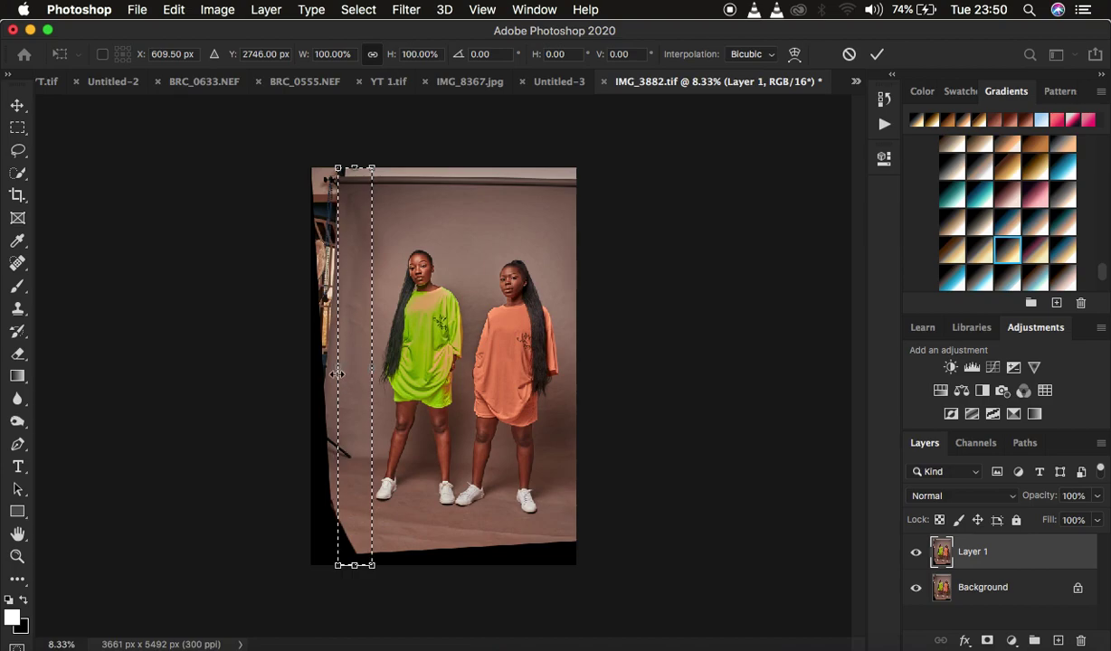
{"action": "left_click_drag", "start_coordinate": [337, 373], "coordinate": [322, 367]}
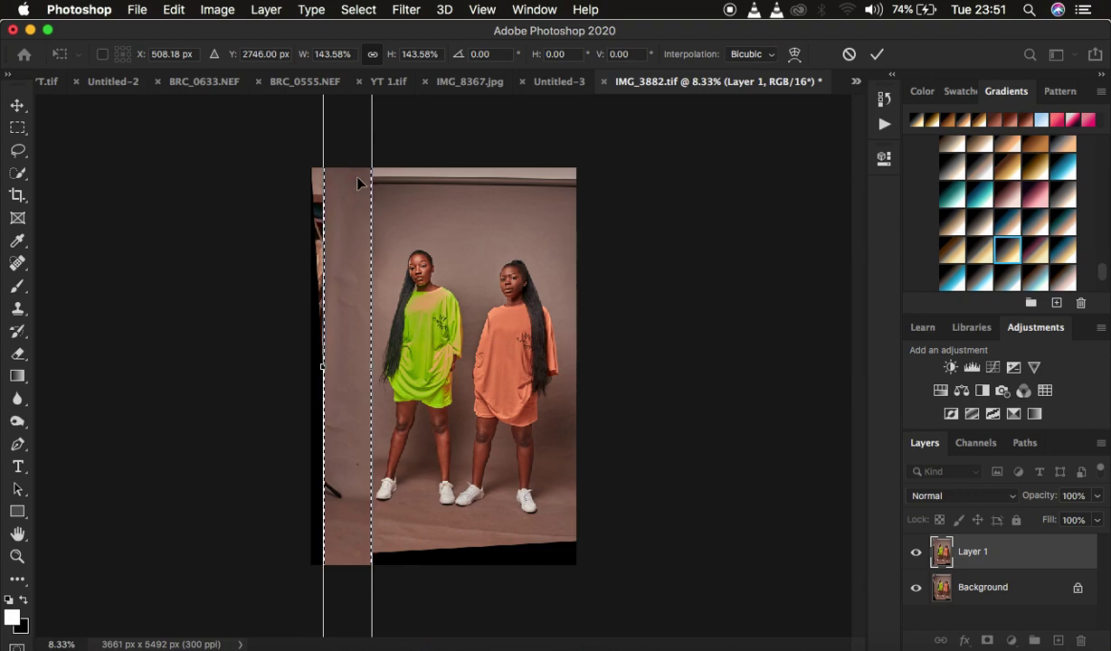
{"action": "key", "text": "super+z"}
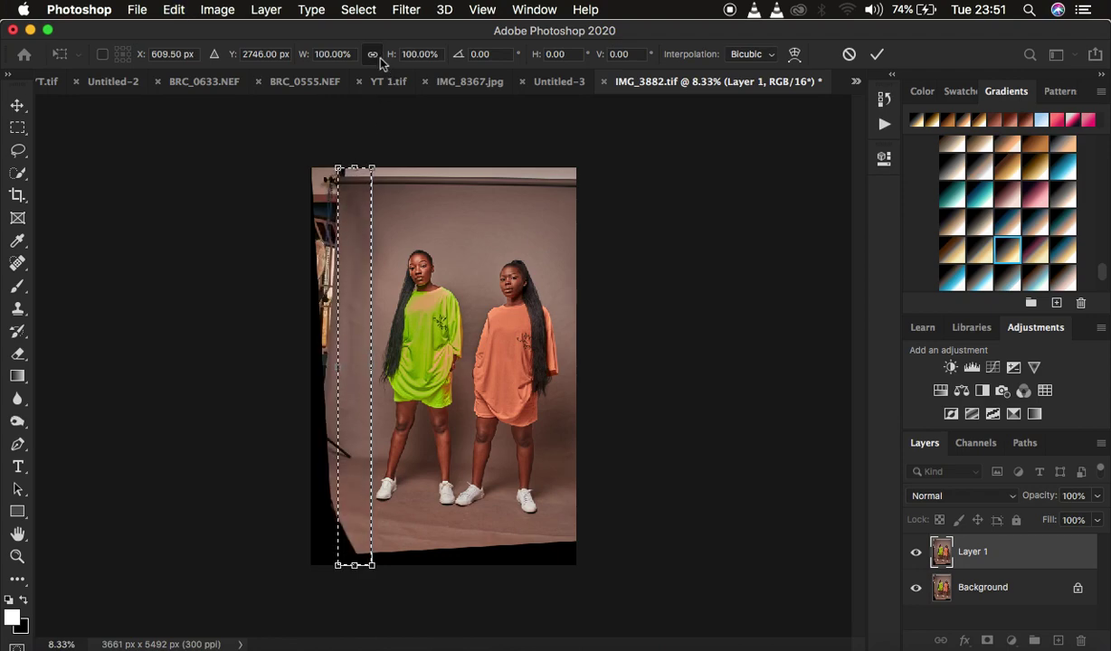
{"action": "left_click", "coordinate": [371, 55]}
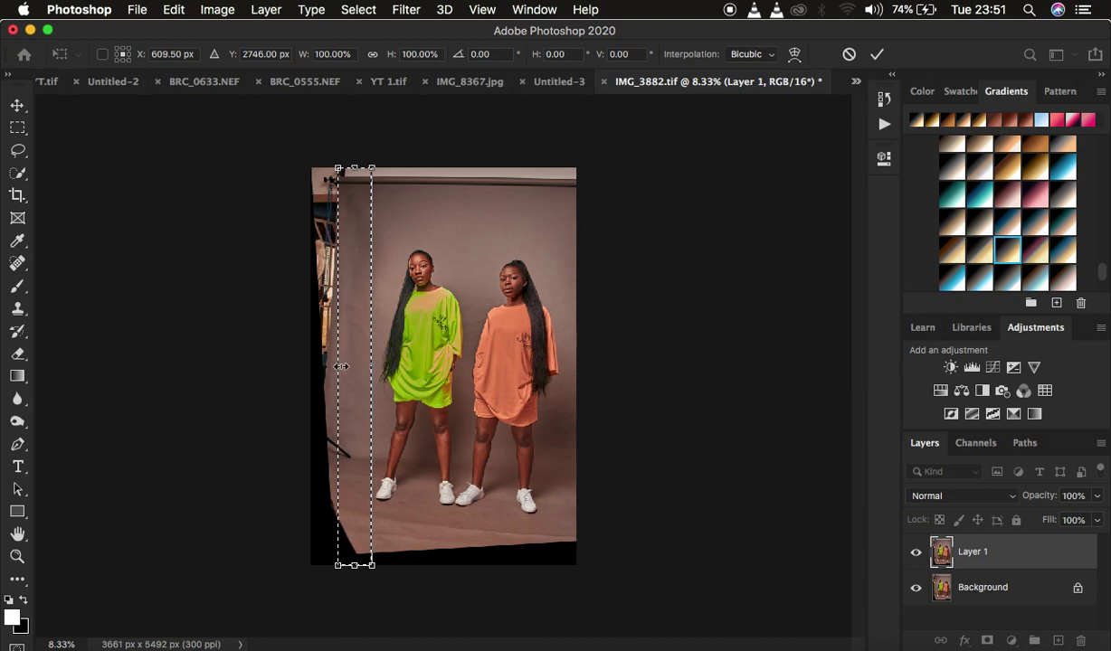
{"action": "left_click_drag", "start_coordinate": [337, 370], "coordinate": [305, 367]}
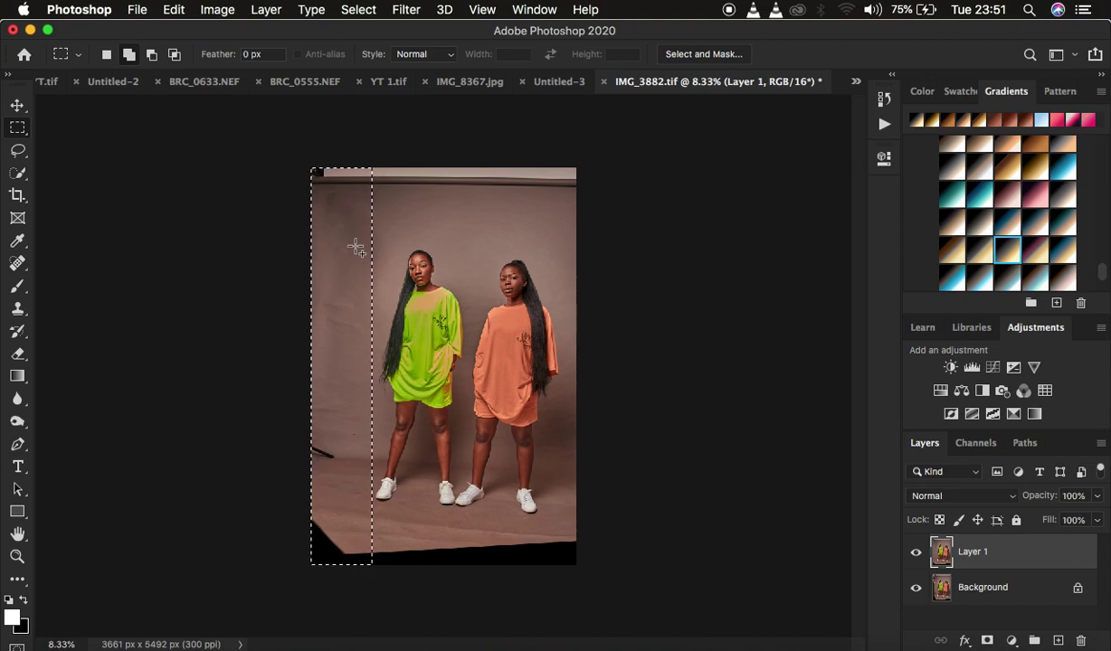
Select an upper backdrop band and stretch it to 168.35% height up to the top edge
{"action": "key", "text": "super+shift+i"}
{"action": "key", "text": "super+d"}
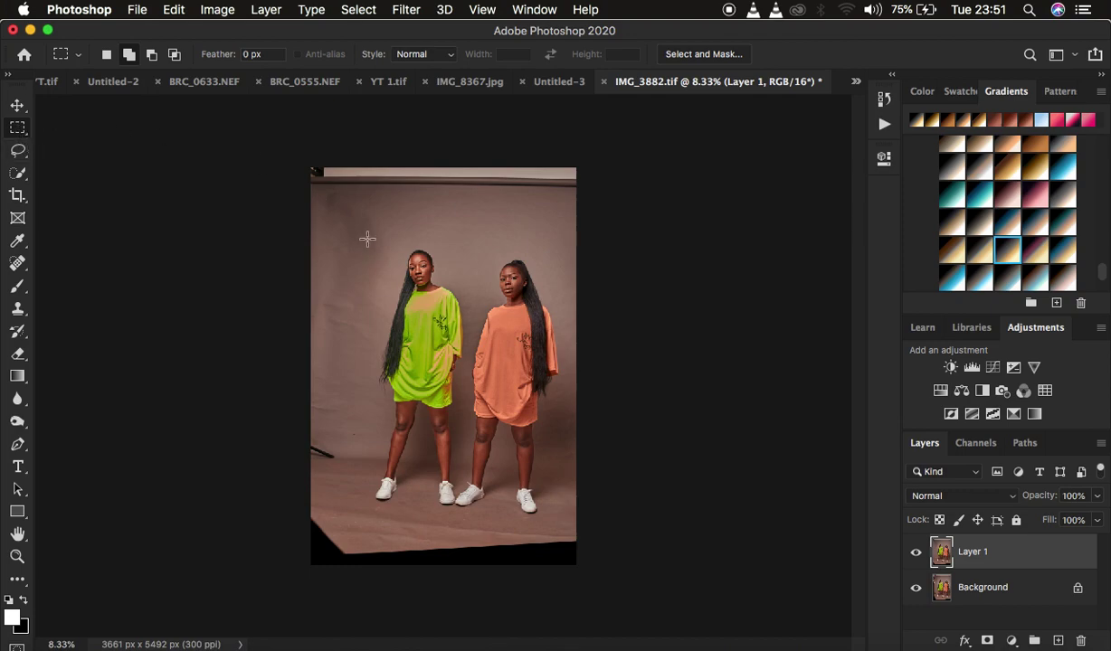
{"action": "left_click_drag", "start_coordinate": [310, 194], "coordinate": [579, 234]}
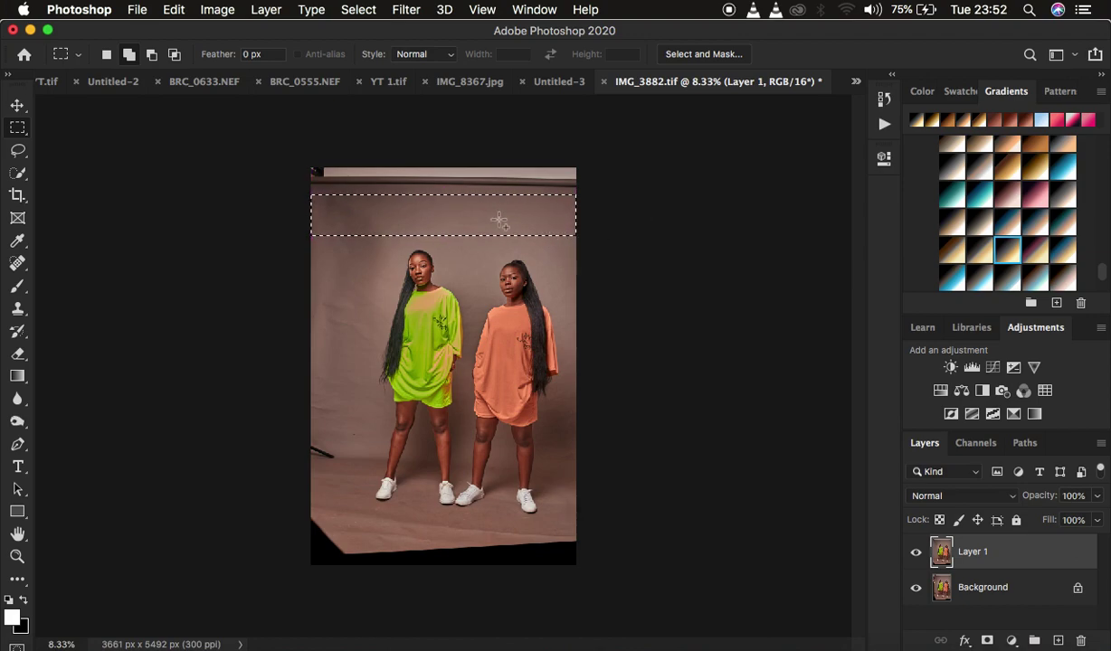
{"action": "left_click", "coordinate": [174, 9]}
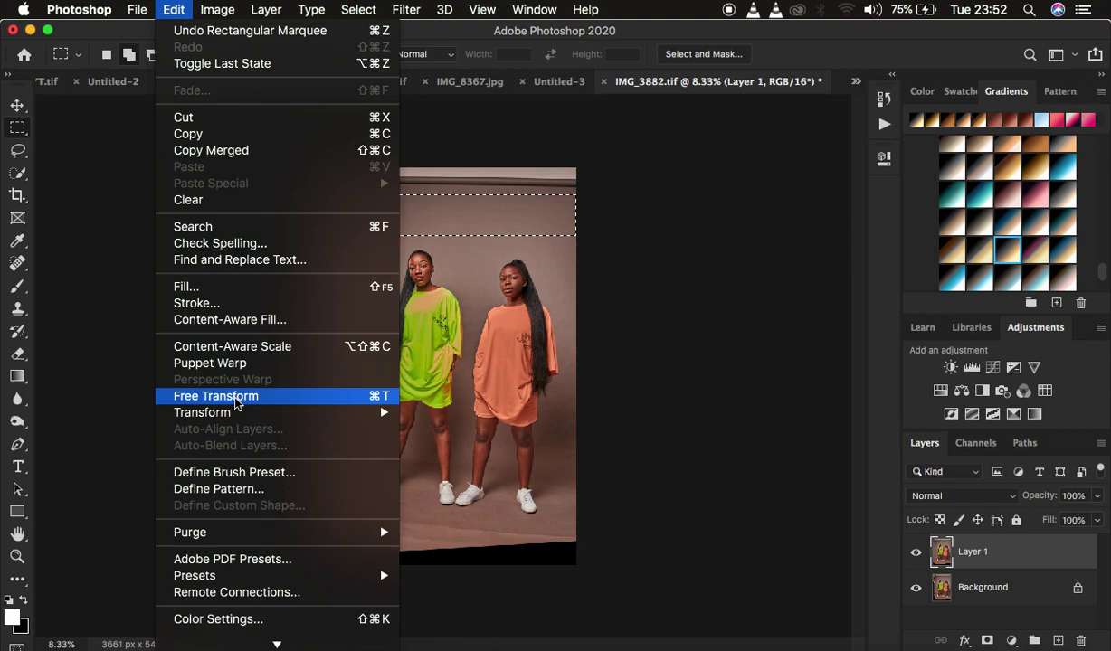
{"action": "left_click", "coordinate": [346, 398]}
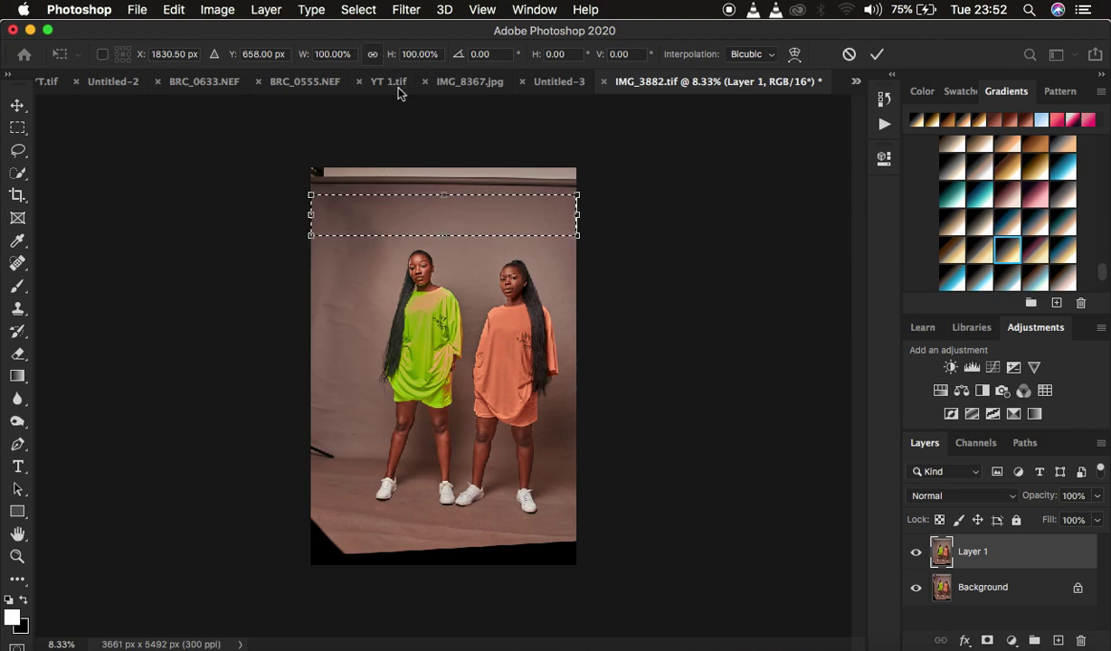
{"action": "left_click_drag", "start_coordinate": [444, 194], "coordinate": [445, 167]}
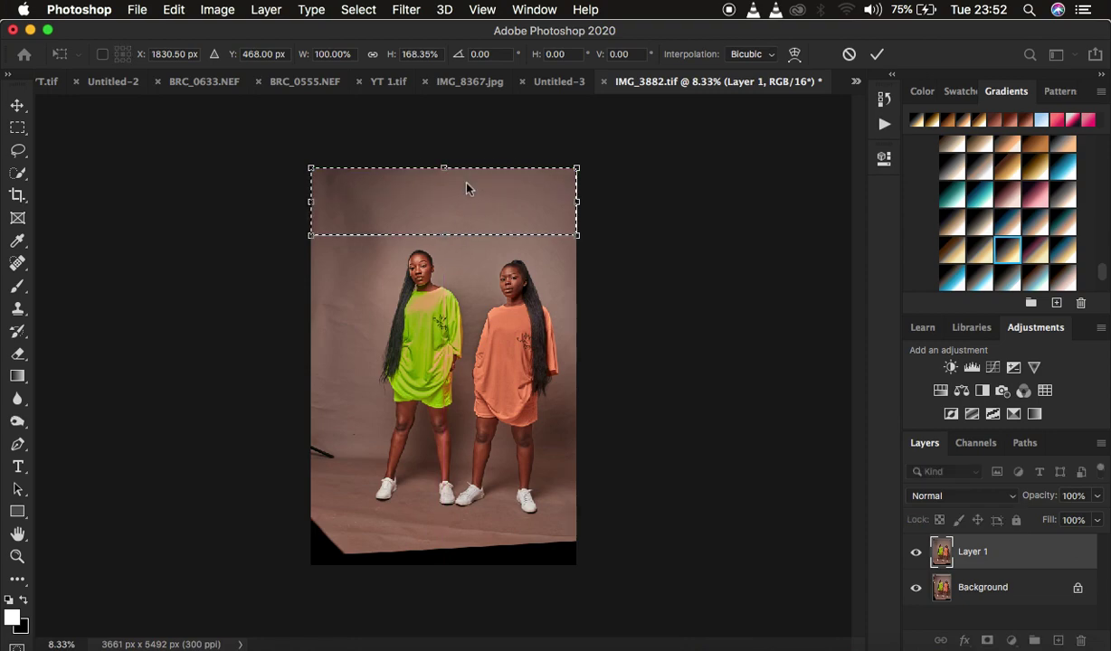
{"action": "key", "text": "Return"}
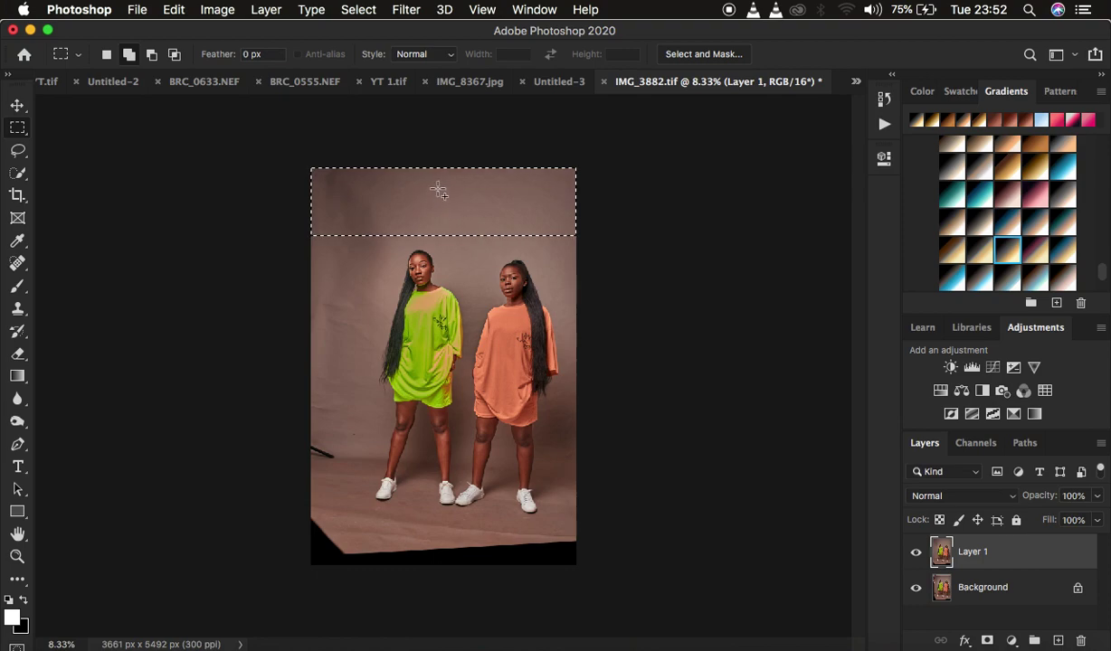
Select a floor strip and stretch it down to 308.02% height to fill the bottom edge
{"action": "key", "text": "super+d"}
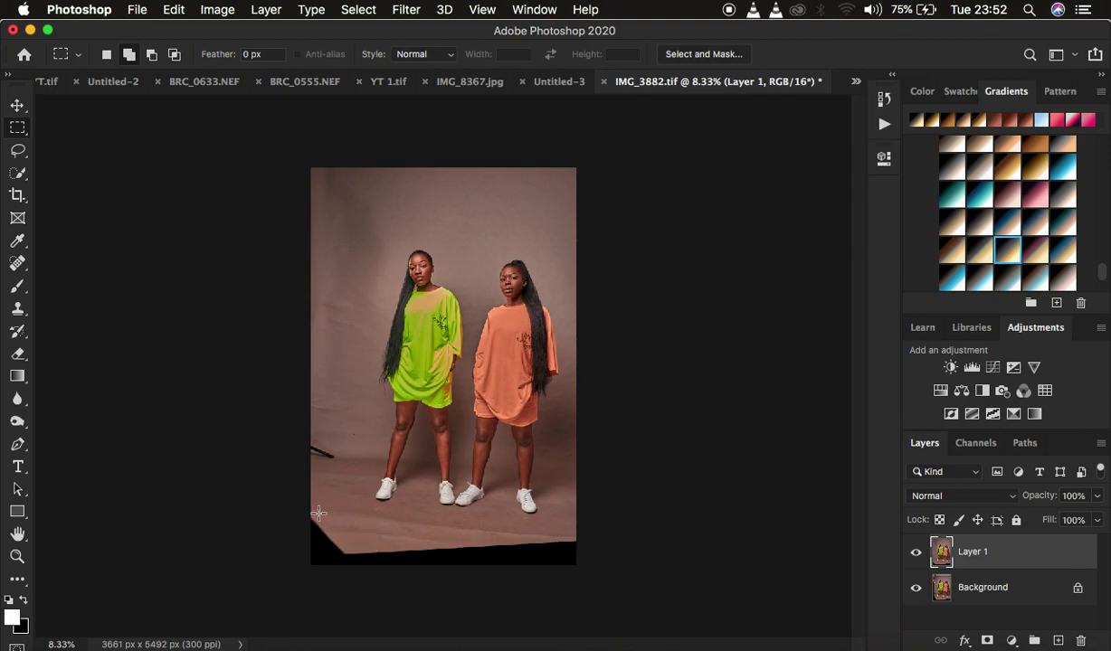
{"action": "left_click", "coordinate": [576, 517]}
{"action": "left_click_drag", "start_coordinate": [577, 523], "coordinate": [307, 536]}
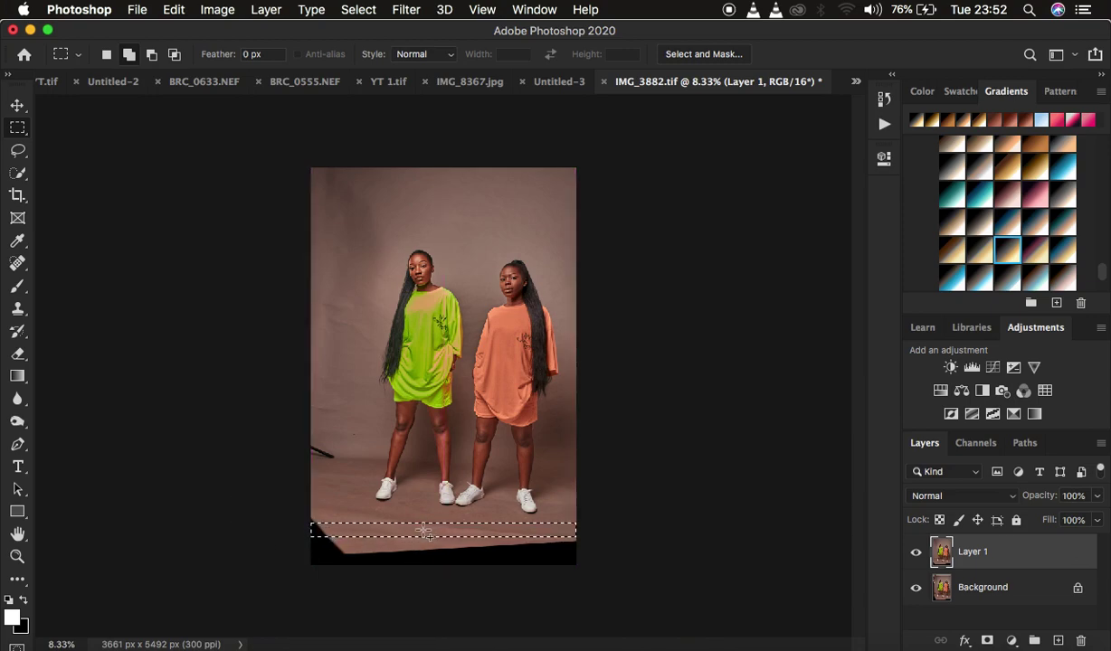
{"action": "key", "text": "super+t"}
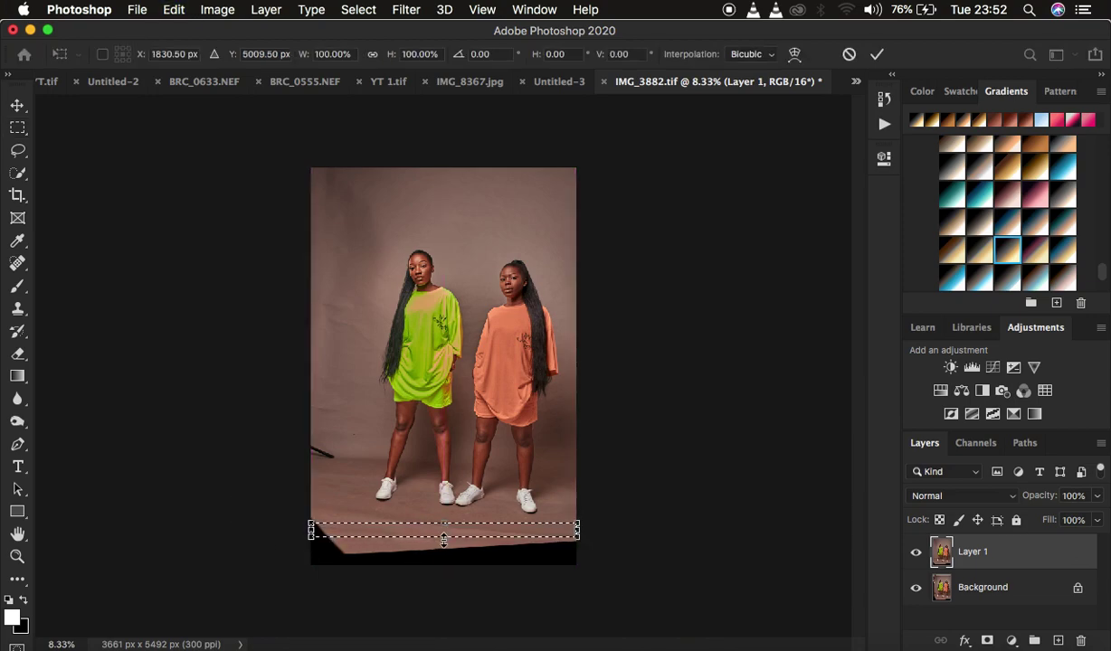
{"action": "left_click_drag", "start_coordinate": [444, 538], "coordinate": [445, 565]}
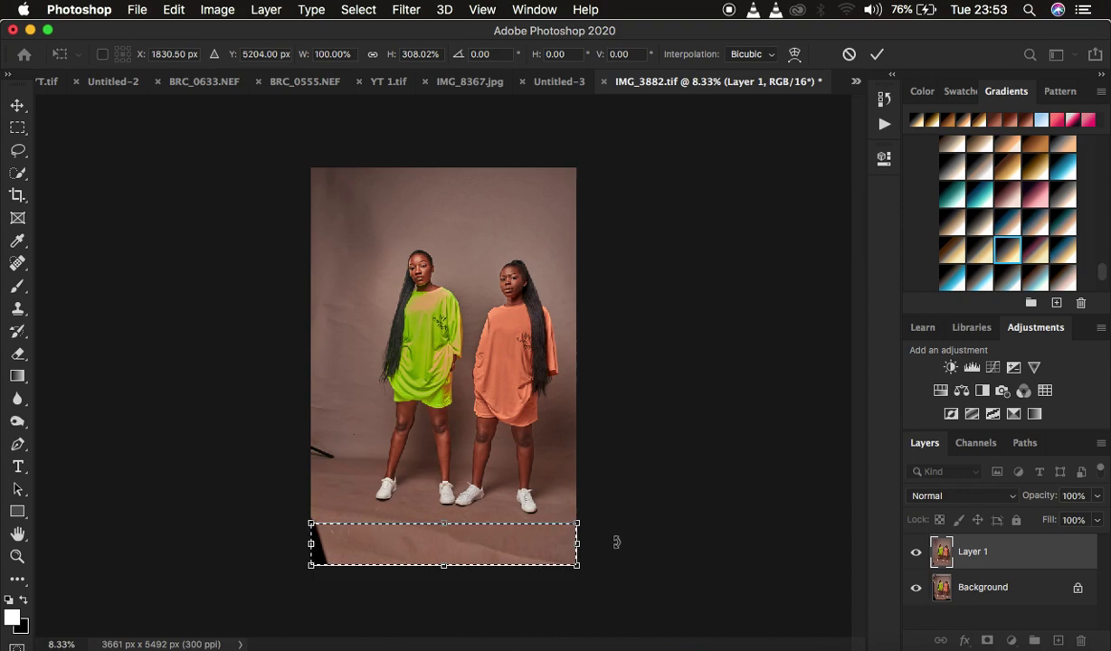
{"action": "left_click", "coordinate": [444, 567]}
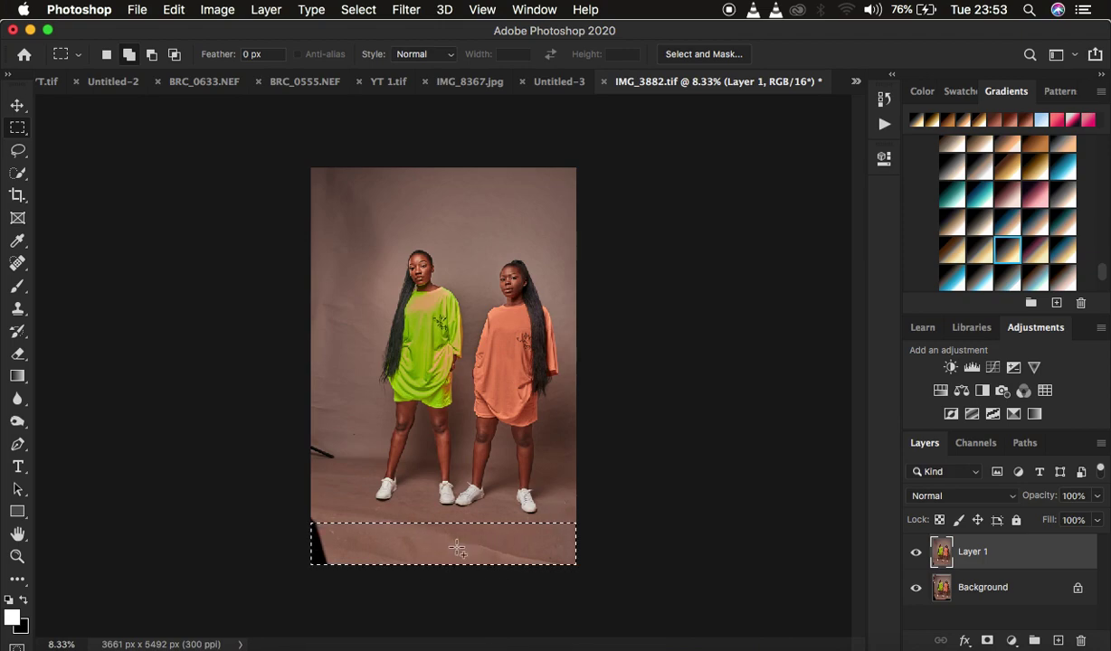
{"action": "key", "text": "super+shift+i"}
Heal the dark bottom-left corner with an enlarged Spot Healing Brush
{"action": "left_click", "coordinate": [19, 264]}
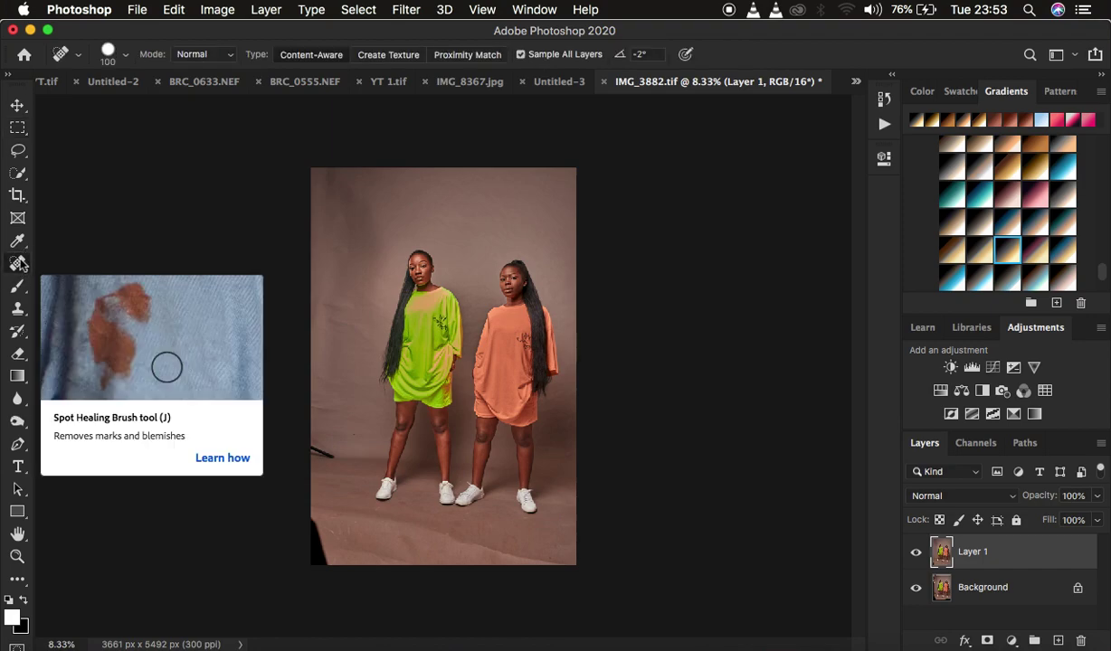
{"action": "right_click", "coordinate": [19, 263]}
{"action": "left_click", "coordinate": [70, 261]}
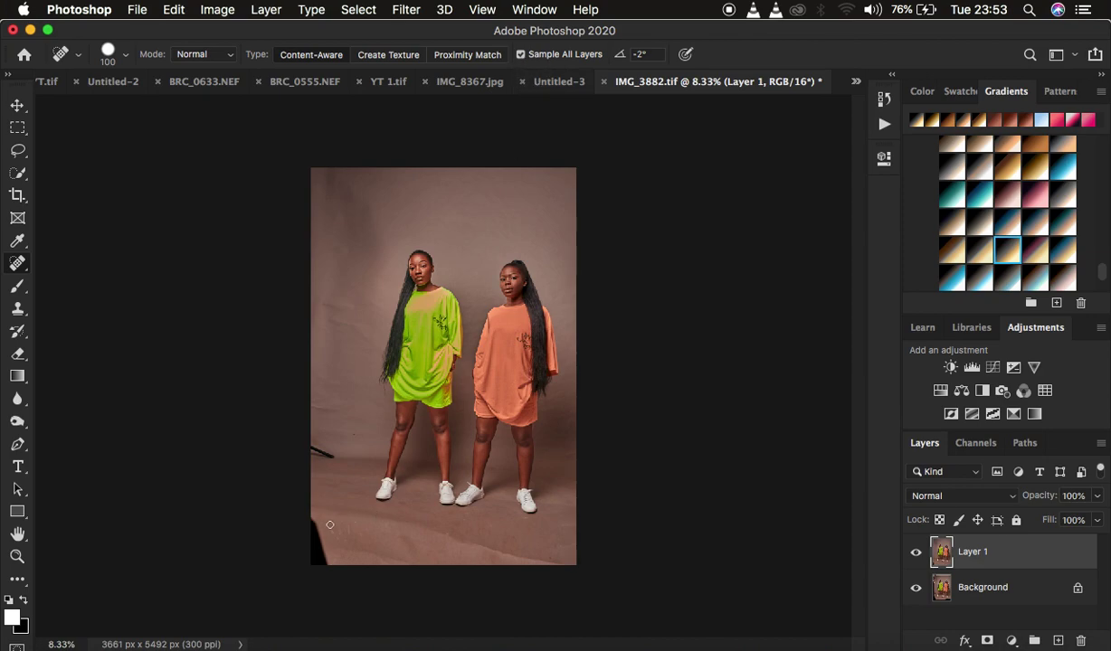
{"action": "key", "text": "bracketright"}
{"action": "key", "text": "bracketright"}
{"action": "key", "text": "bracketright"}
{"action": "key", "text": "bracketright"}
{"action": "key", "text": "bracketright"}
{"action": "key", "text": "bracketright"}
{"action": "left_click_drag", "start_coordinate": [313, 543], "coordinate": [322, 585]}
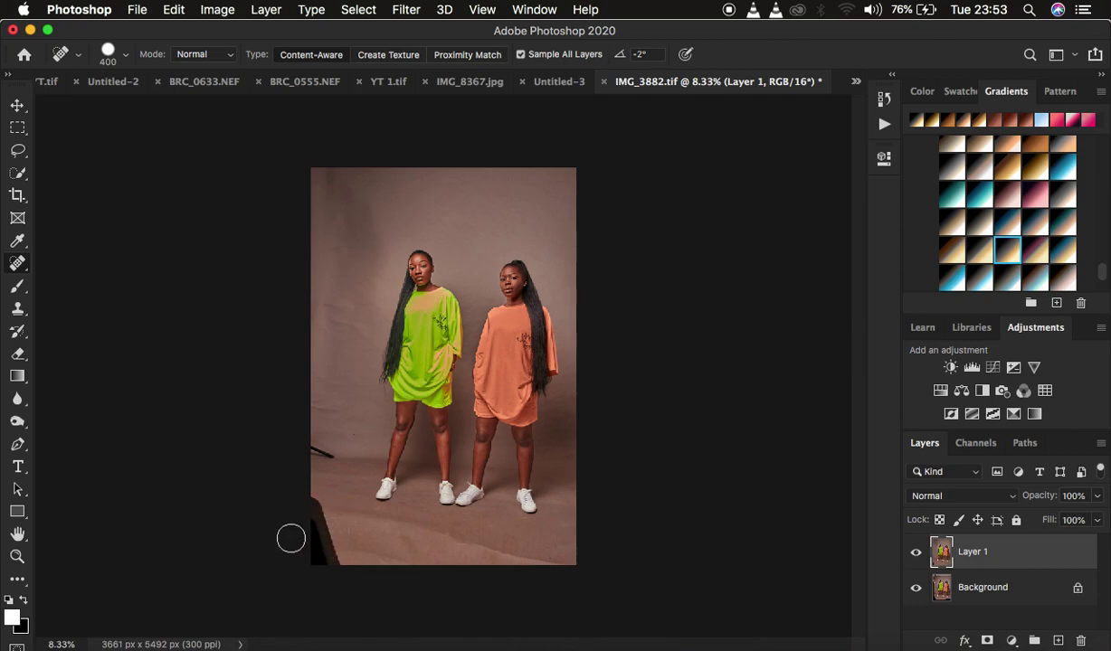
{"action": "left_click_drag", "start_coordinate": [290, 539], "coordinate": [291, 539]}
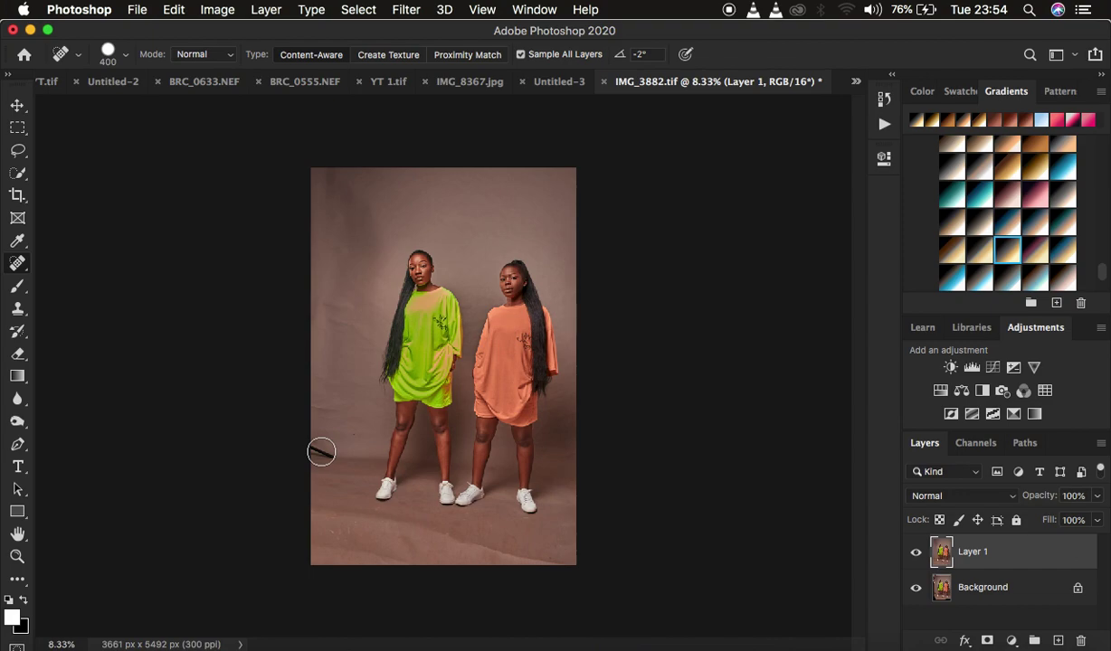
Resize the brush and heal the light-stand remnant along the left edge
{"action": "key", "text": "bracketleft"}
{"action": "key", "text": "bracketleft"}
{"action": "key", "text": "bracketleft"}
{"action": "key", "text": "bracketleft"}
{"action": "key", "text": "bracketleft"}
{"action": "key", "text": "bracketleft"}
{"action": "key", "text": "bracketleft"}
{"action": "key", "text": "bracketleft"}
{"action": "key", "text": "bracketleft"}
{"action": "key", "text": "bracketleft"}
{"action": "key", "text": "bracketleft"}
{"action": "key", "text": "bracketleft"}
{"action": "key", "text": "bracketleft"}
{"action": "key", "text": "bracketleft"}
{"action": "key", "text": "bracketleft"}
{"action": "key", "text": "bracketleft"}
{"action": "key", "text": "bracketleft"}
{"action": "key", "text": "bracketright"}
{"action": "key", "text": "bracketright"}
{"action": "key", "text": "bracketright"}
{"action": "left_click_drag", "start_coordinate": [332, 456], "coordinate": [305, 448]}
{"action": "left_click", "coordinate": [915, 551]}
{"action": "left_click", "coordinate": [915, 551]}
{"action": "left_click", "coordinate": [915, 552]}
{"action": "left_click", "coordinate": [916, 552]}
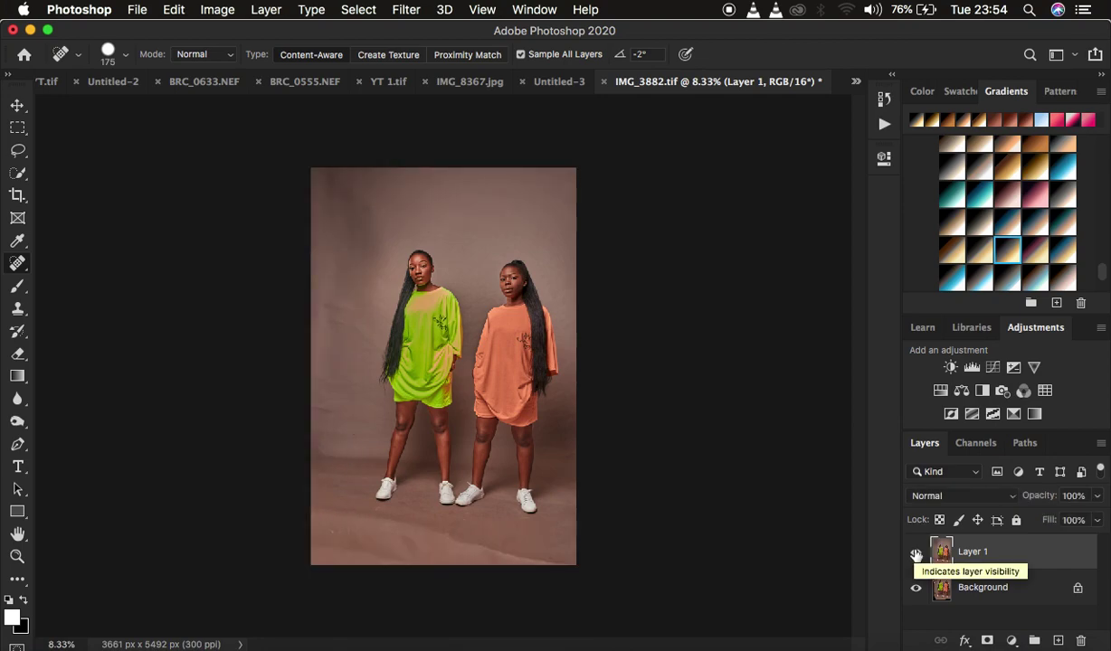